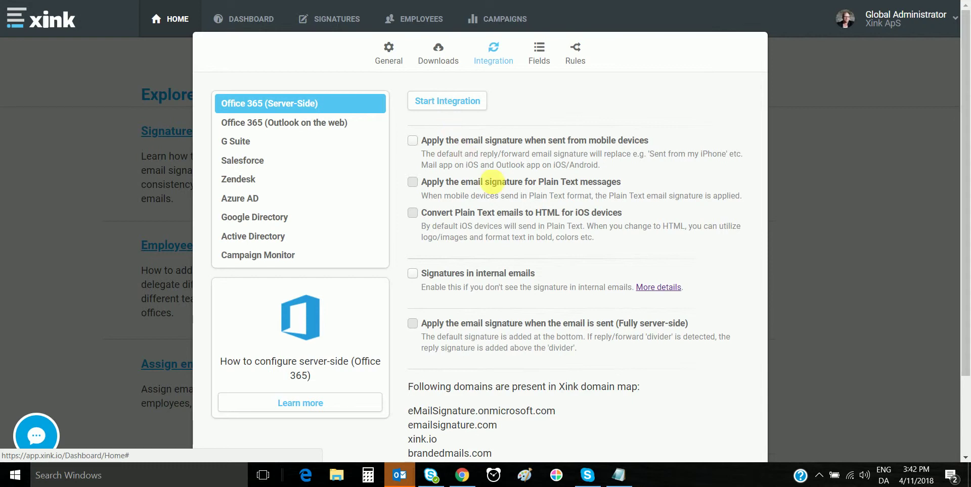
click(413, 273)
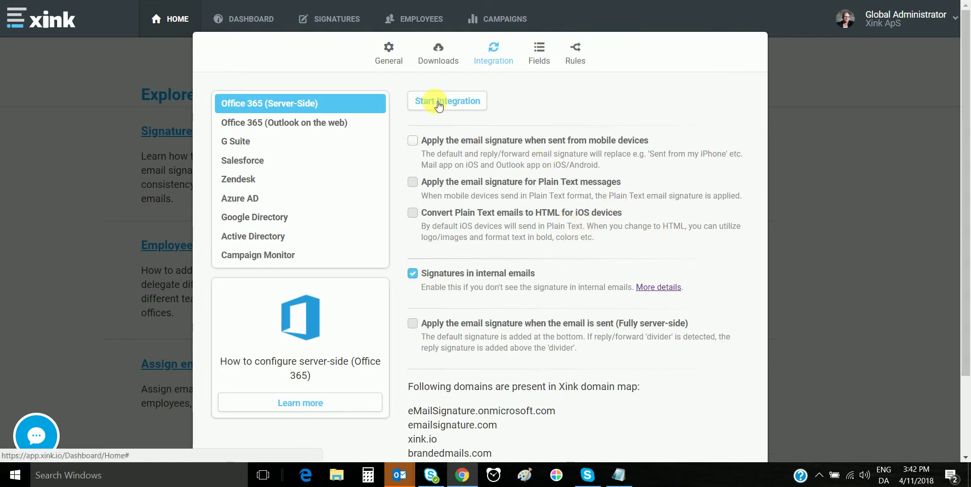
scroll(543, 175, down, 1)
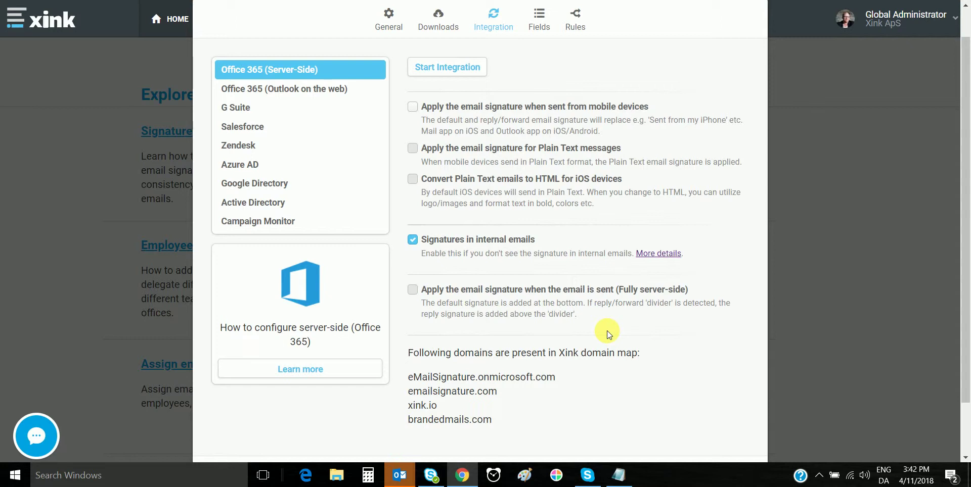
Step: In Outlook, start a new email and replace its default signature with {EMAILSIGNATURE}
click(399, 476)
click(303, 438)
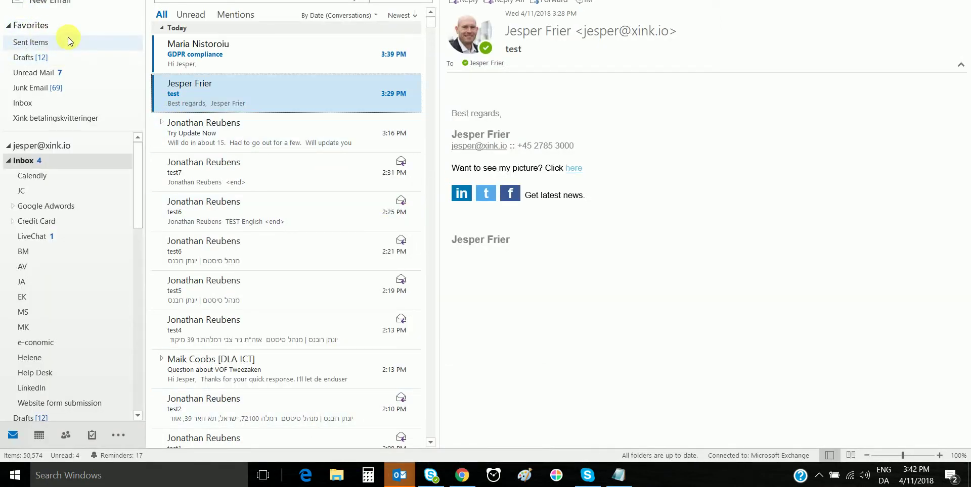
click(57, 8)
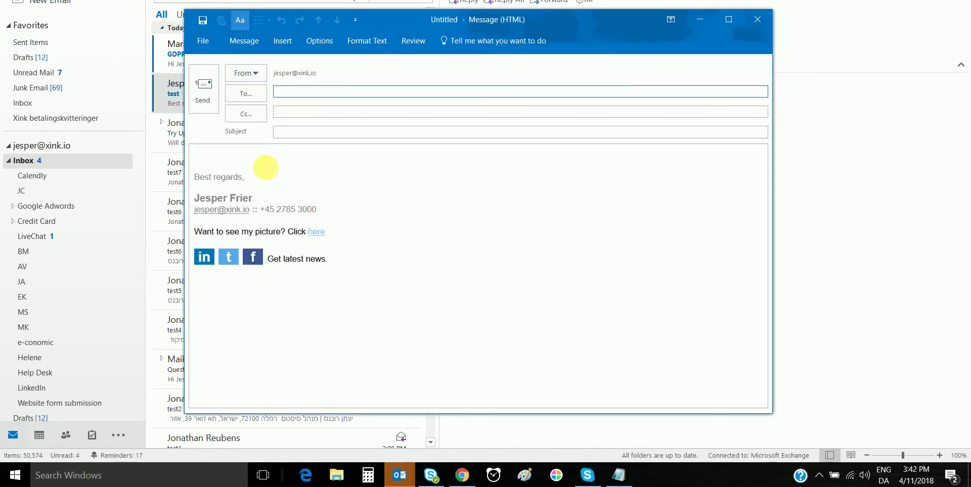
mouse_move(356, 255)
mouse_down()
mouse_move(271, 226)
mouse_move(195, 163)
mouse_move(194, 178)
mouse_up()
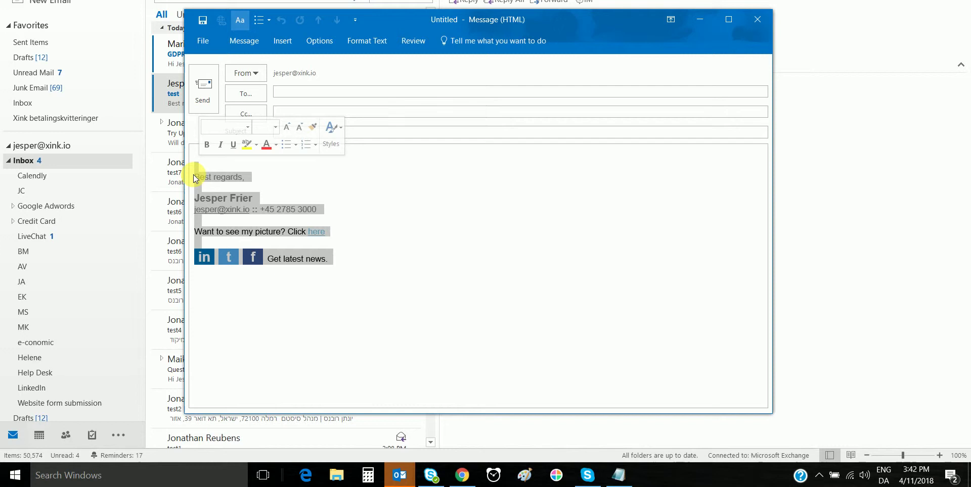
key(Delete)
text({)
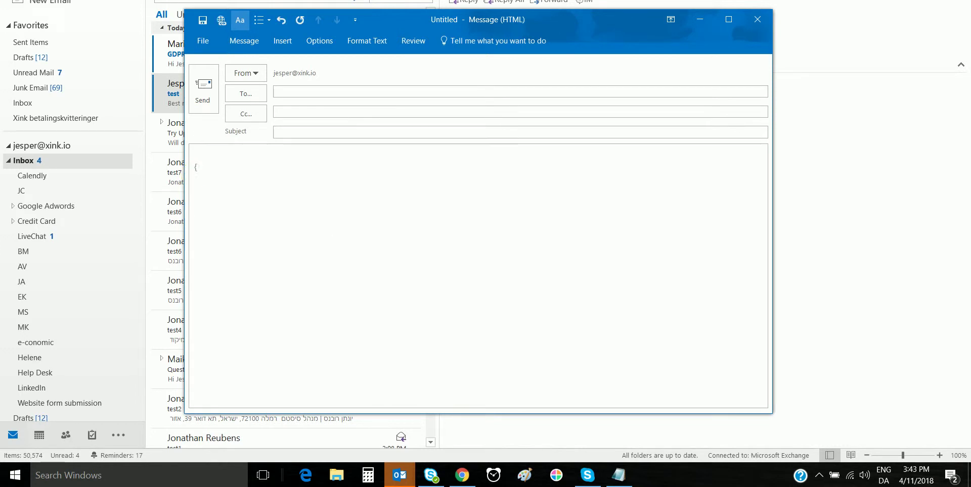
text(EMAIL)
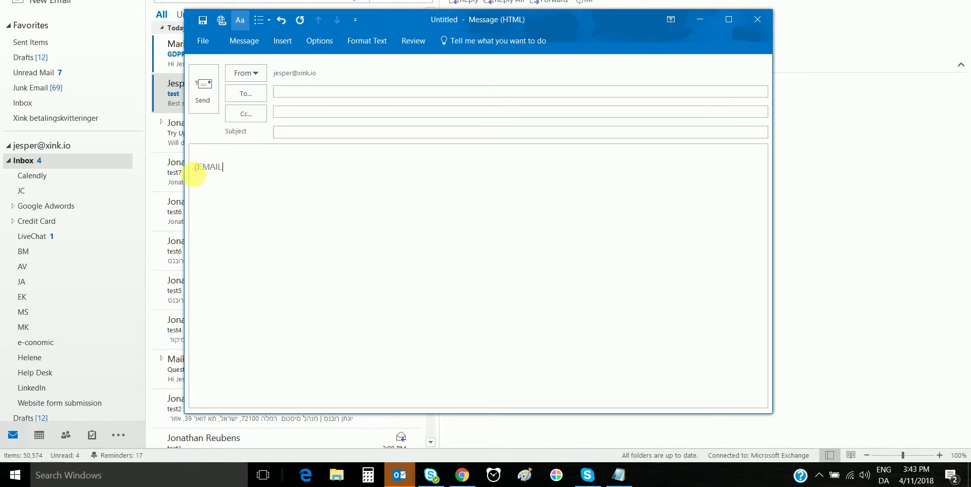
text(SIGNATURE)
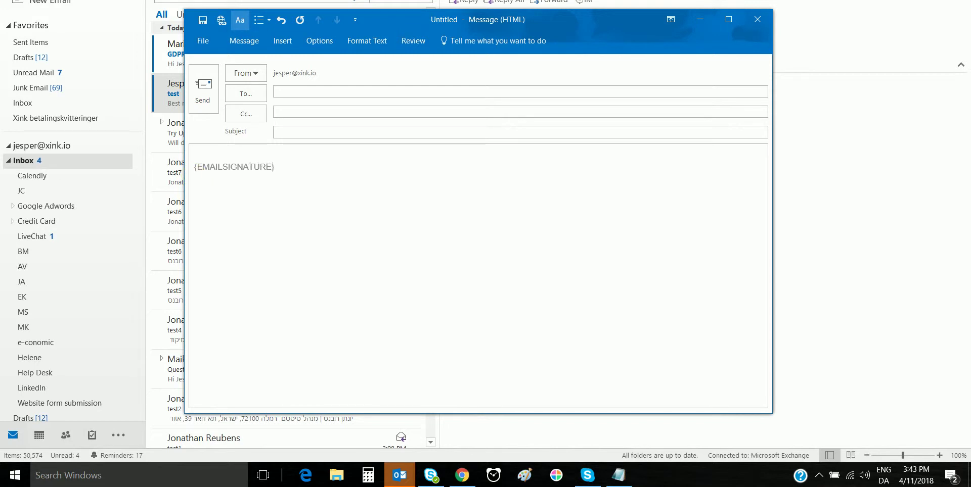
text(})
Step: Address the email to your own address, give it the subject TEST, and send it
click(292, 94)
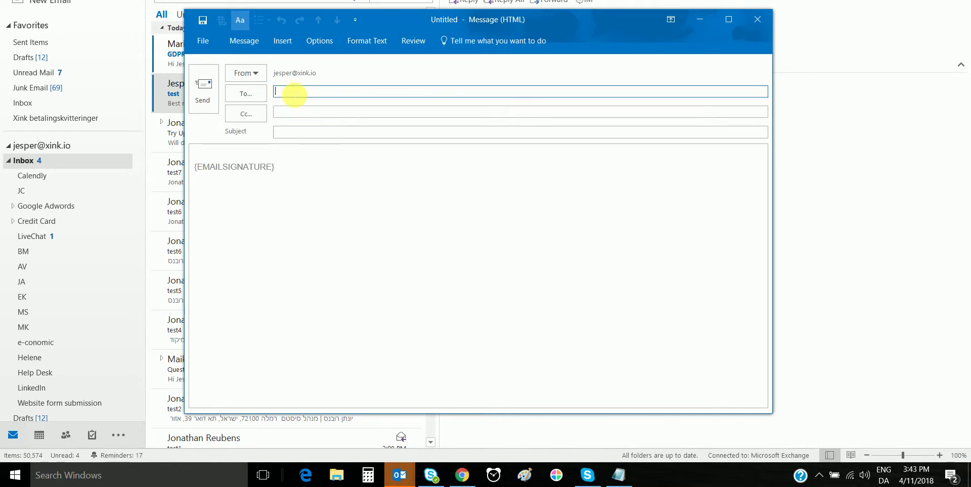
text(jesper)
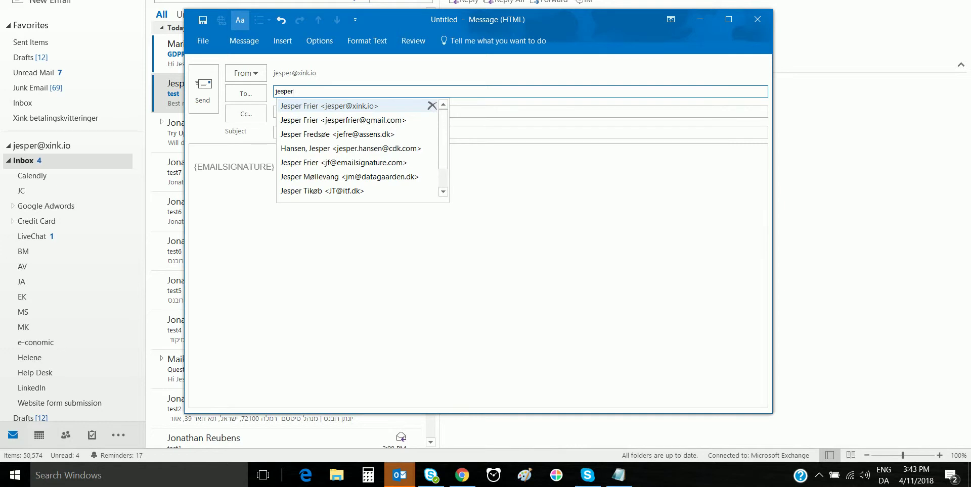
click(352, 105)
click(303, 133)
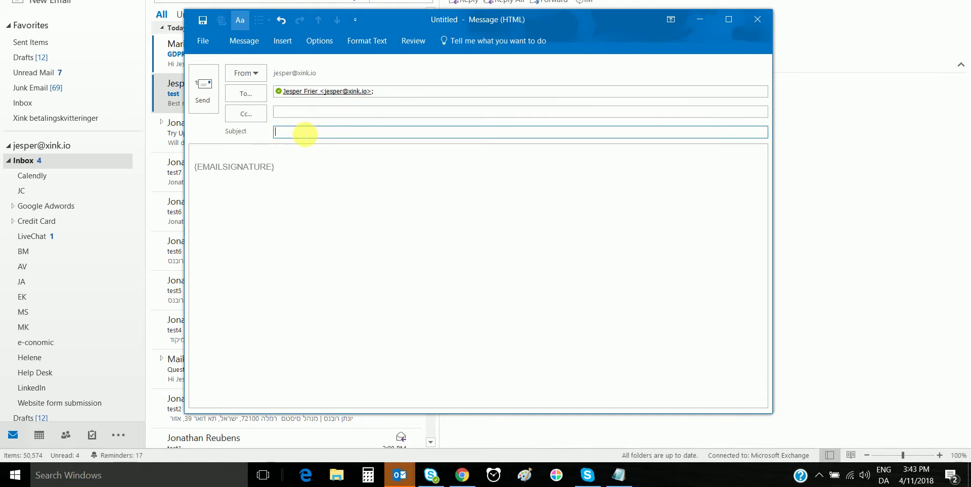
text(TEST)
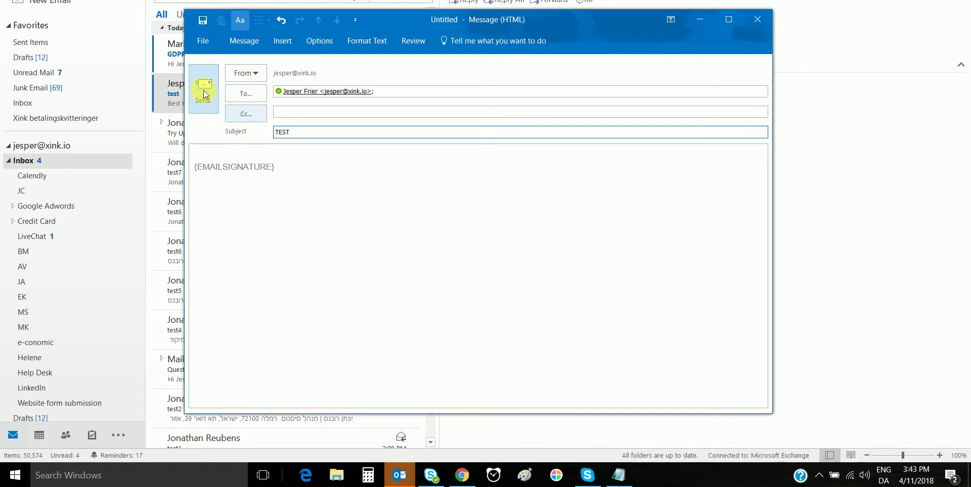
click(204, 94)
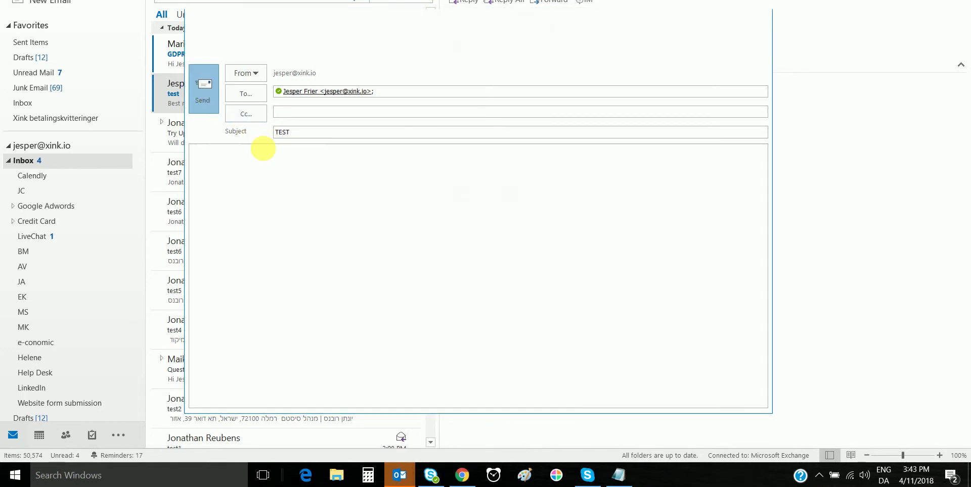
Step: Check the TEST message in Sent Items and the Inbox, then return to Xink in the browser
click(35, 44)
click(241, 58)
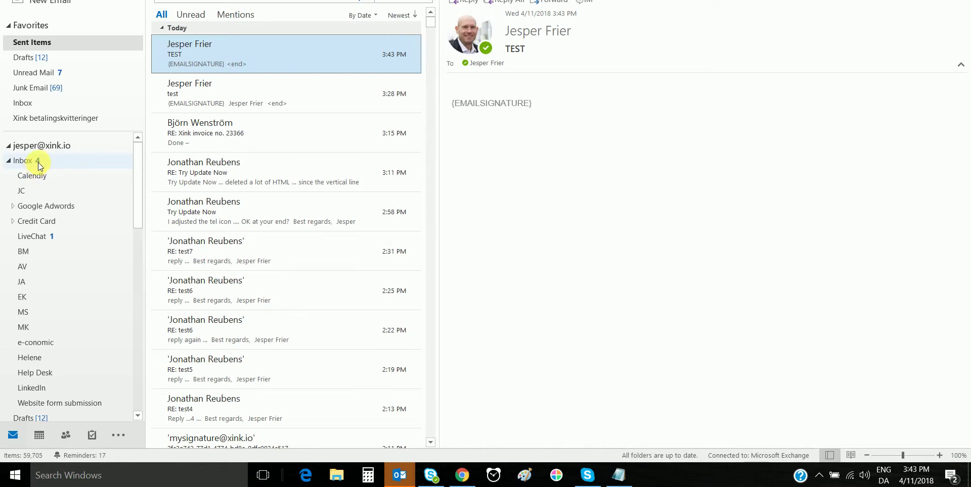
click(38, 162)
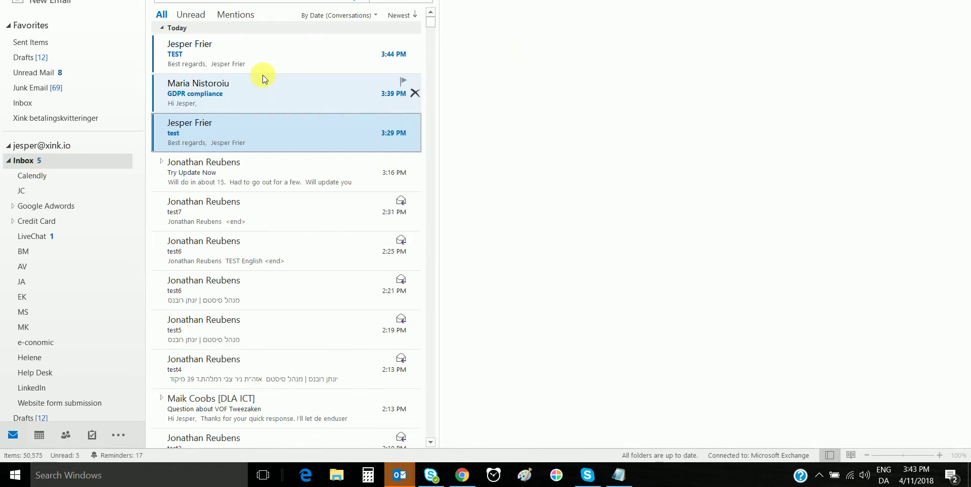
click(262, 56)
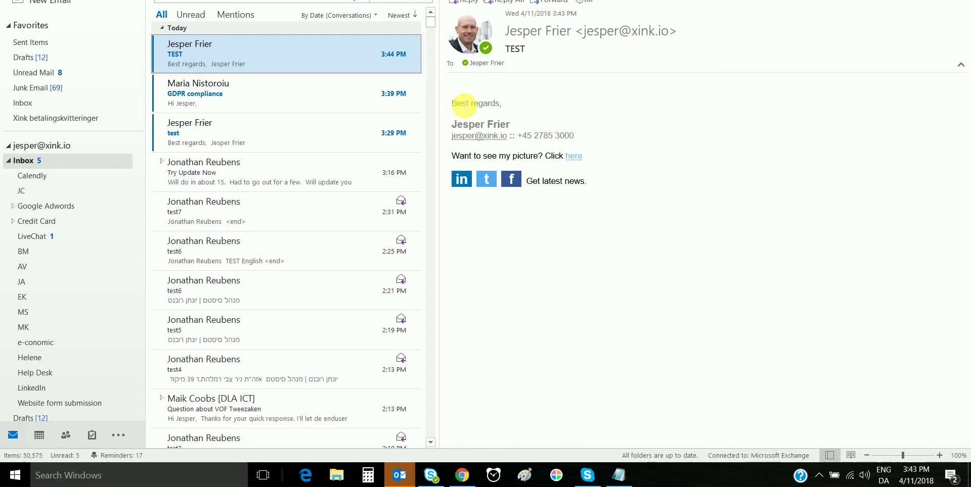
key(alt+Tab)
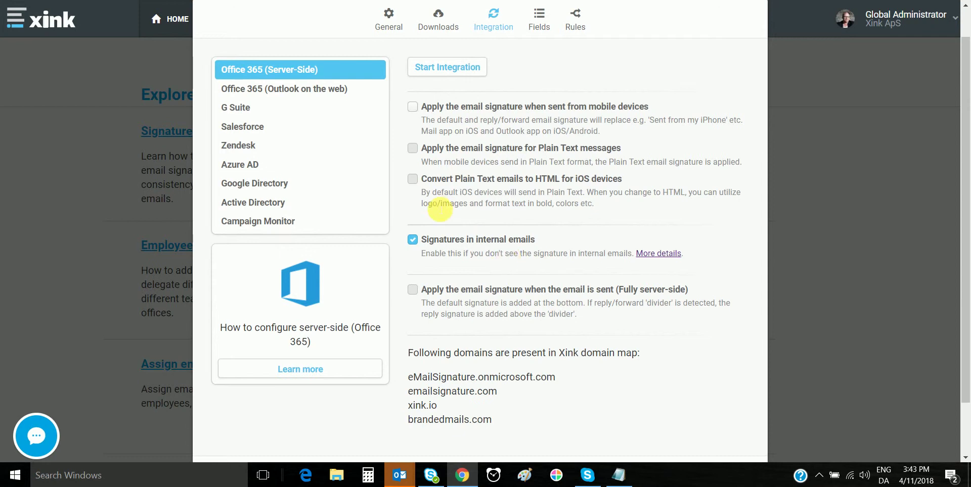
Step: Tick 'Apply the email signature when sent from mobile devices' and 'Apply the email signature for Plain Text messages'
click(413, 108)
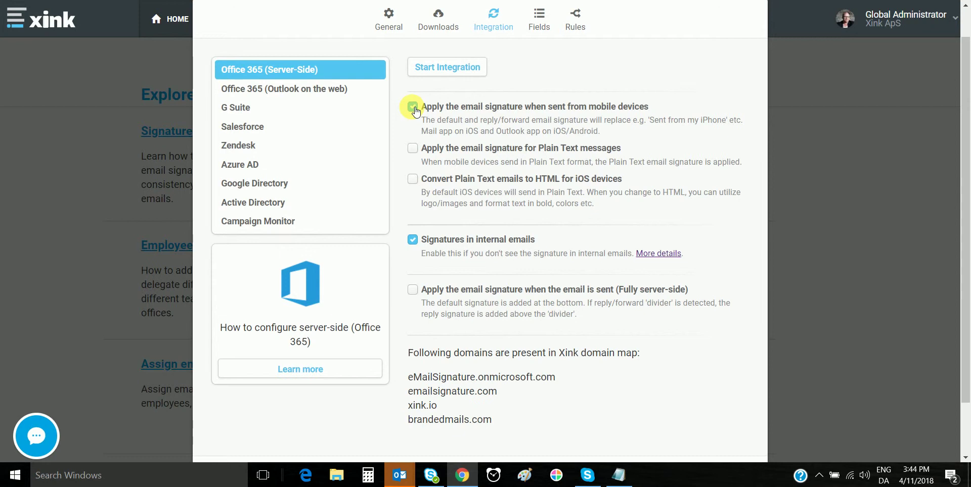
click(412, 148)
Step: Tick 'Convert Plain Text emails to HTML for iOS devices' in the Office 365 settings
click(414, 180)
click(819, 476)
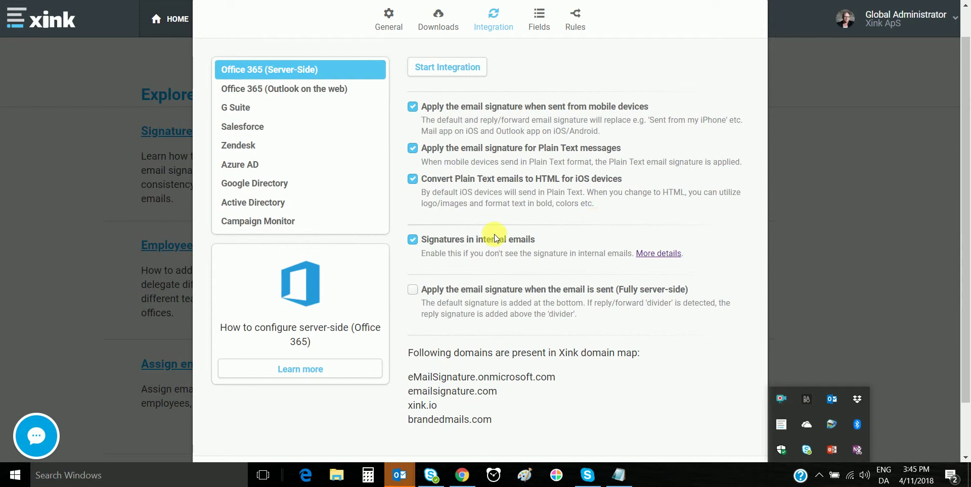
Step: Tick 'Apply the email signature when the email is sent (Fully server-side)'
click(699, 350)
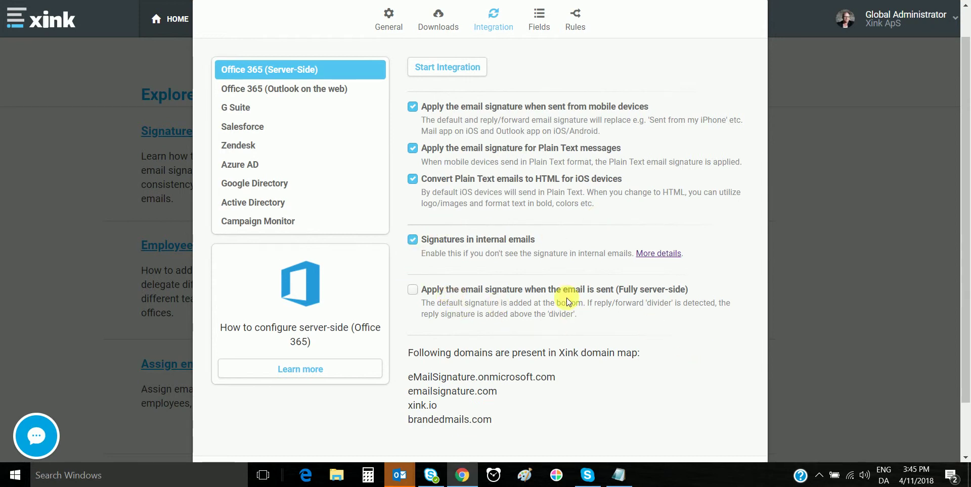
click(420, 290)
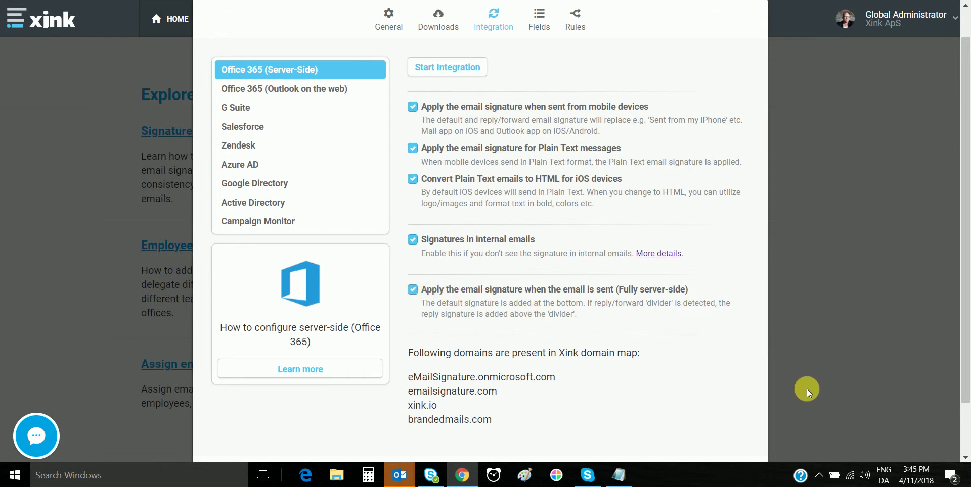
click(818, 475)
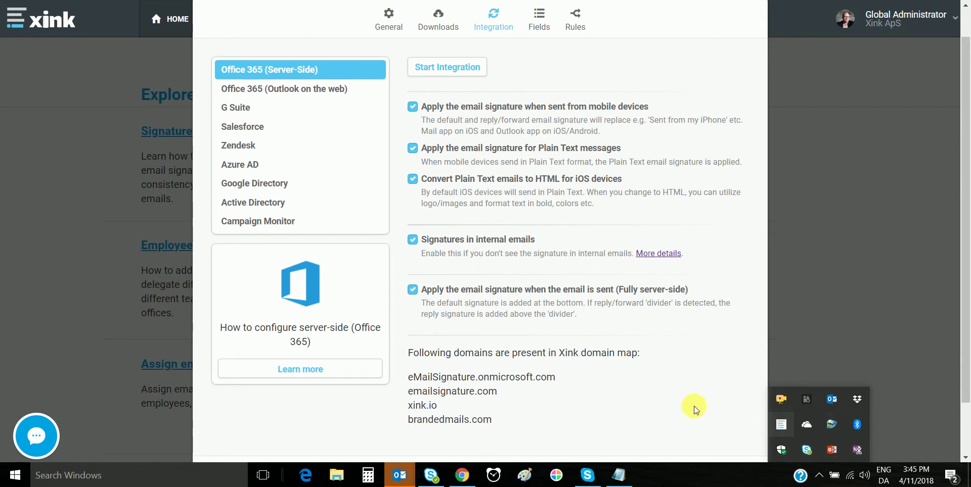
click(657, 385)
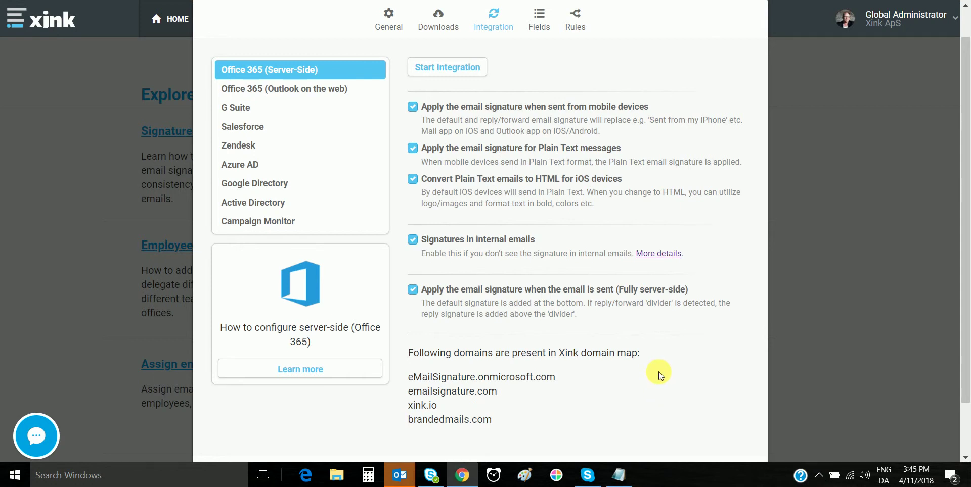